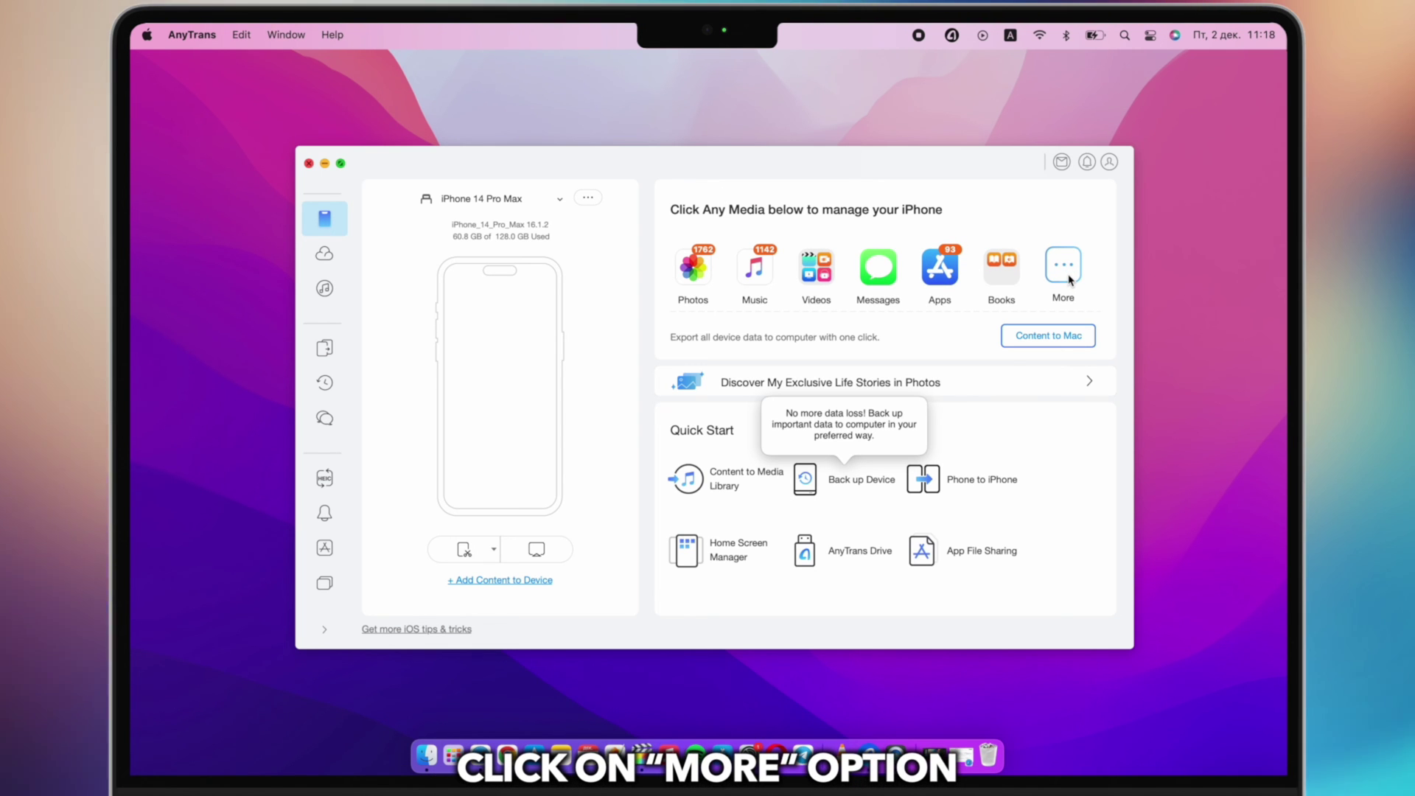
Step: Open the full list of iPhone content categories from the media row's More icon
click(1063, 266)
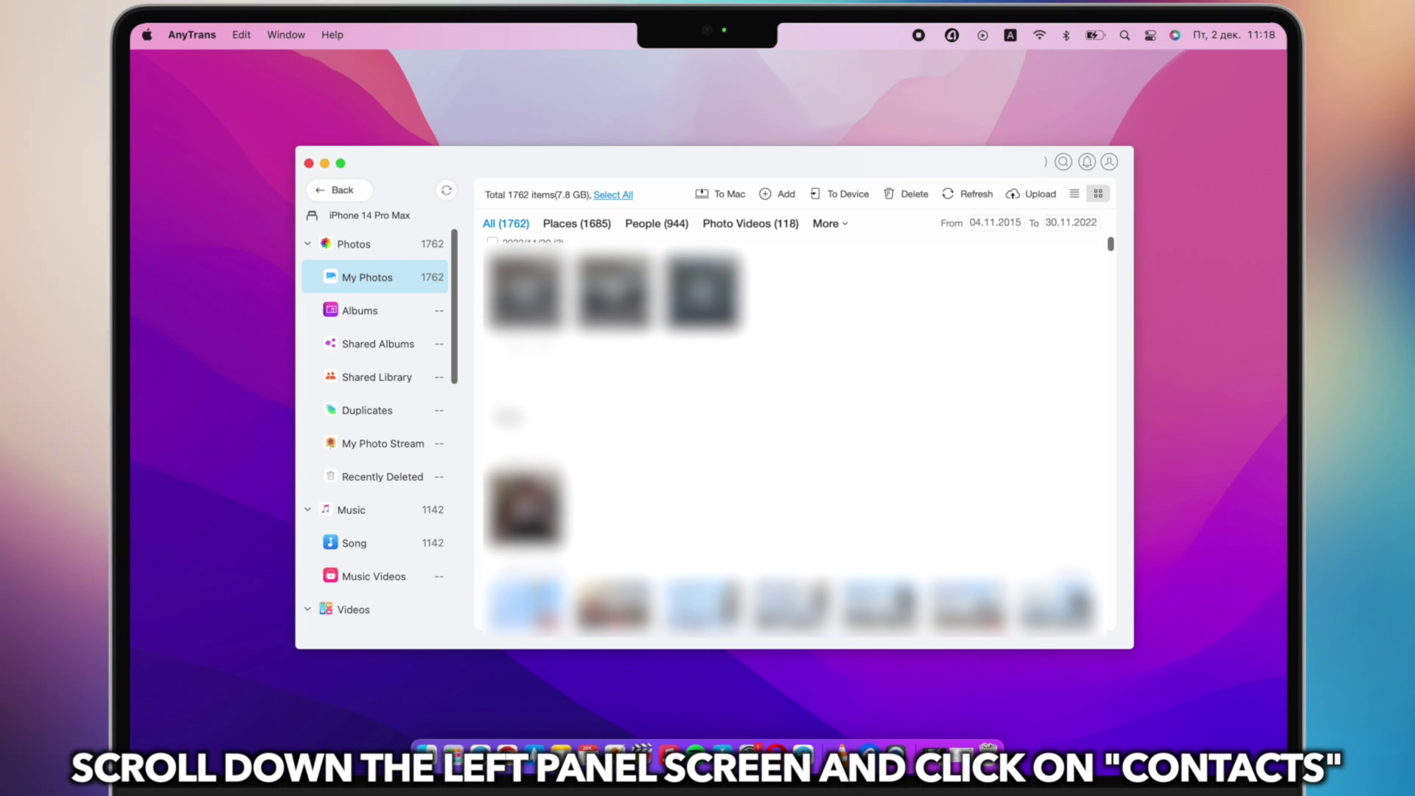
scroll(387, 319, down, 1)
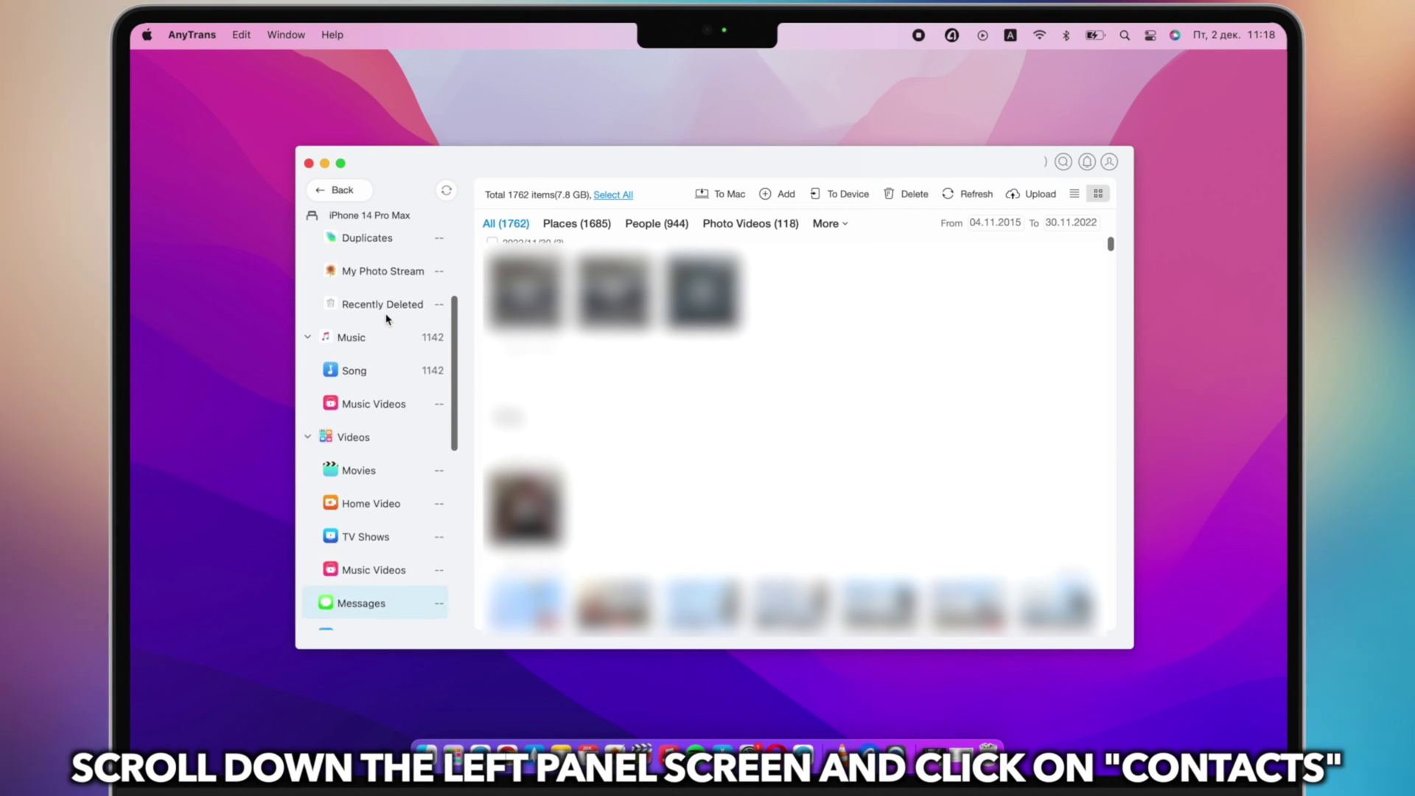
scroll(387, 318, down, 3)
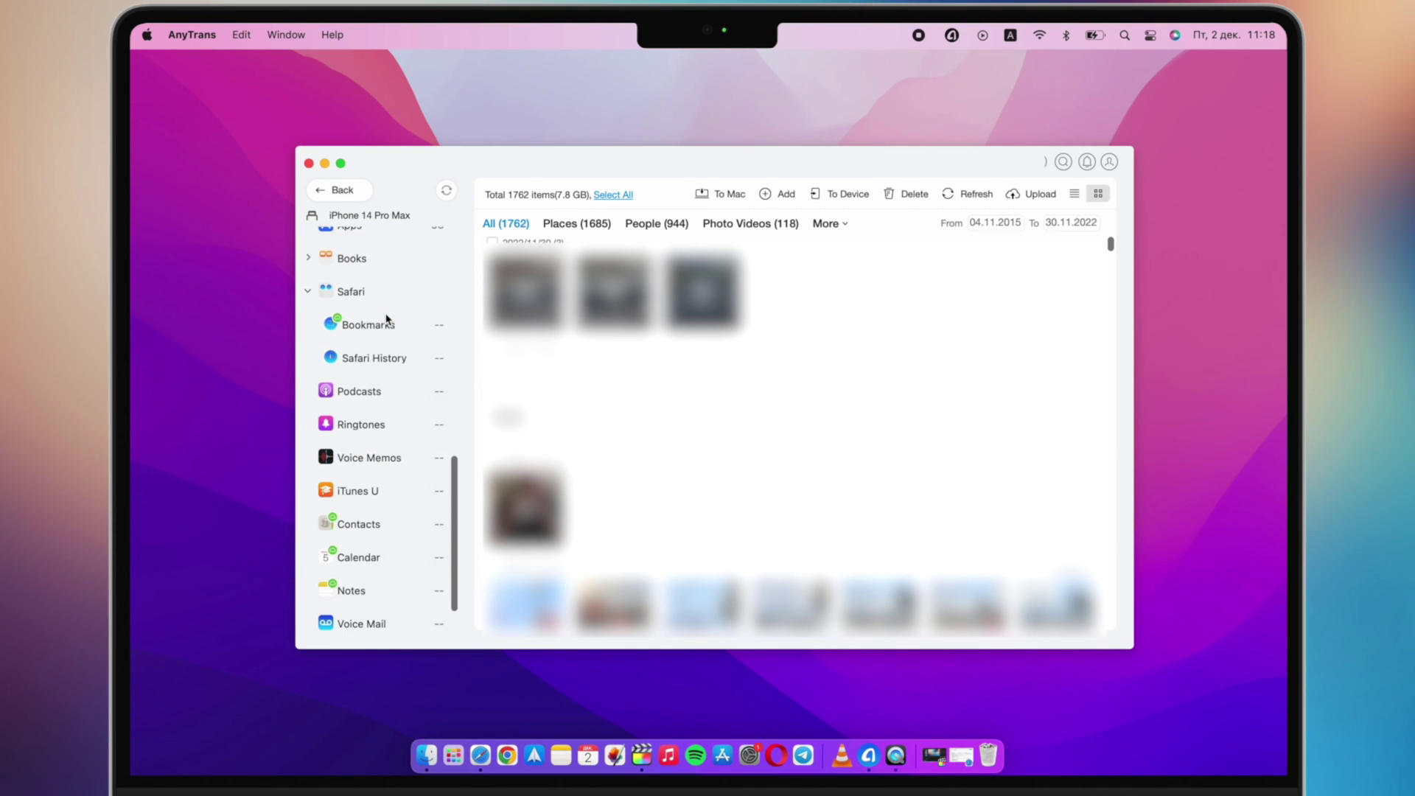
scroll(387, 319, down, 2)
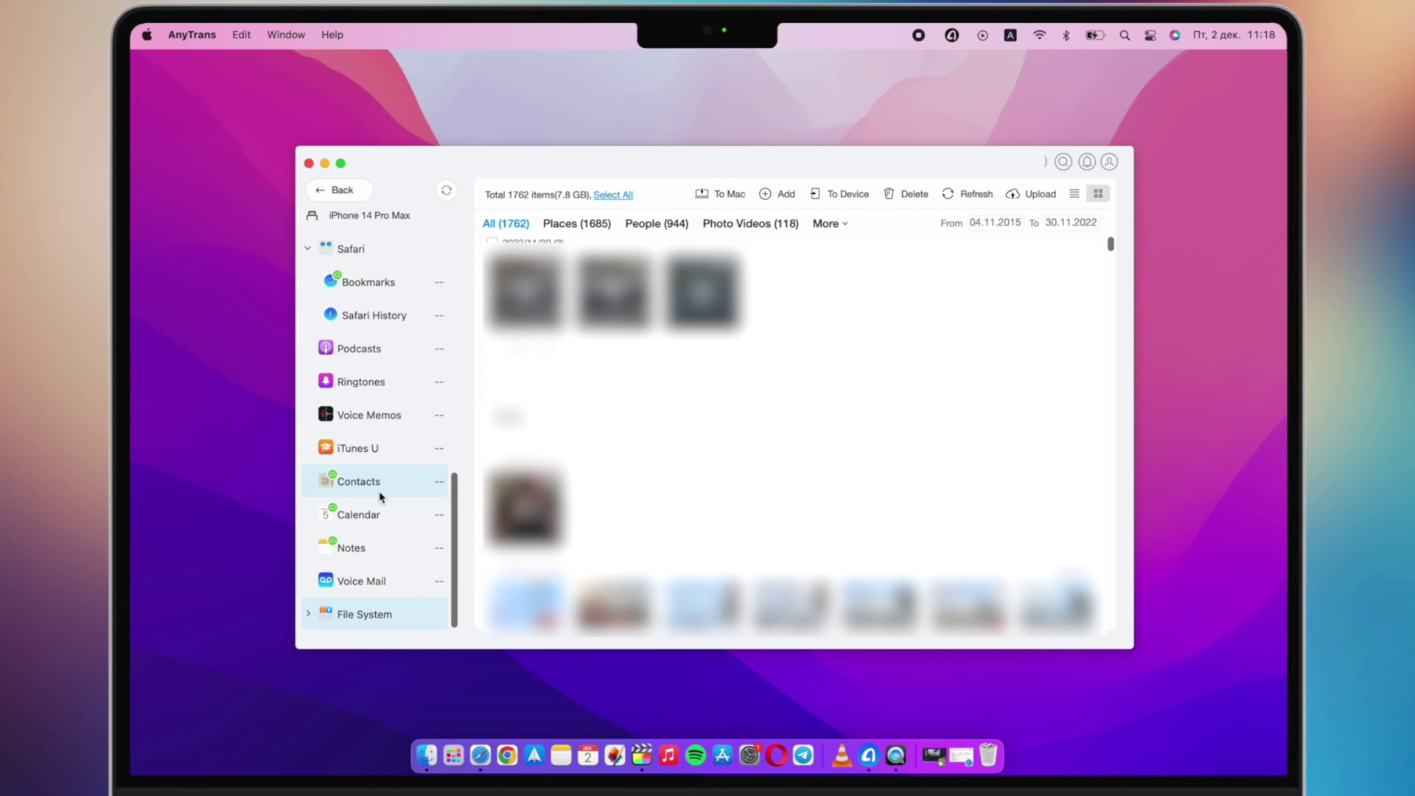
Step: Open the iPhone's five contacts and send all of them to the iPad
click(381, 483)
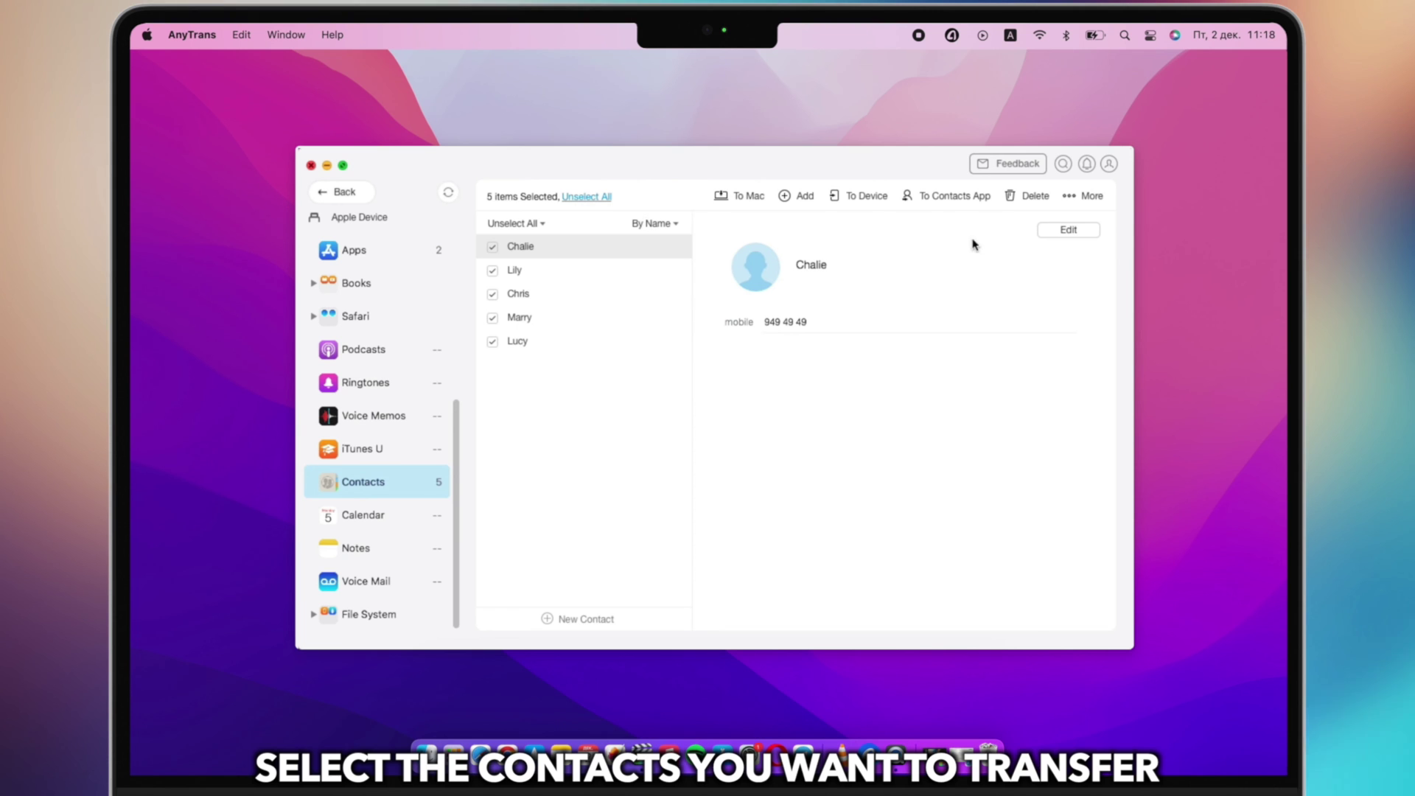
click(868, 196)
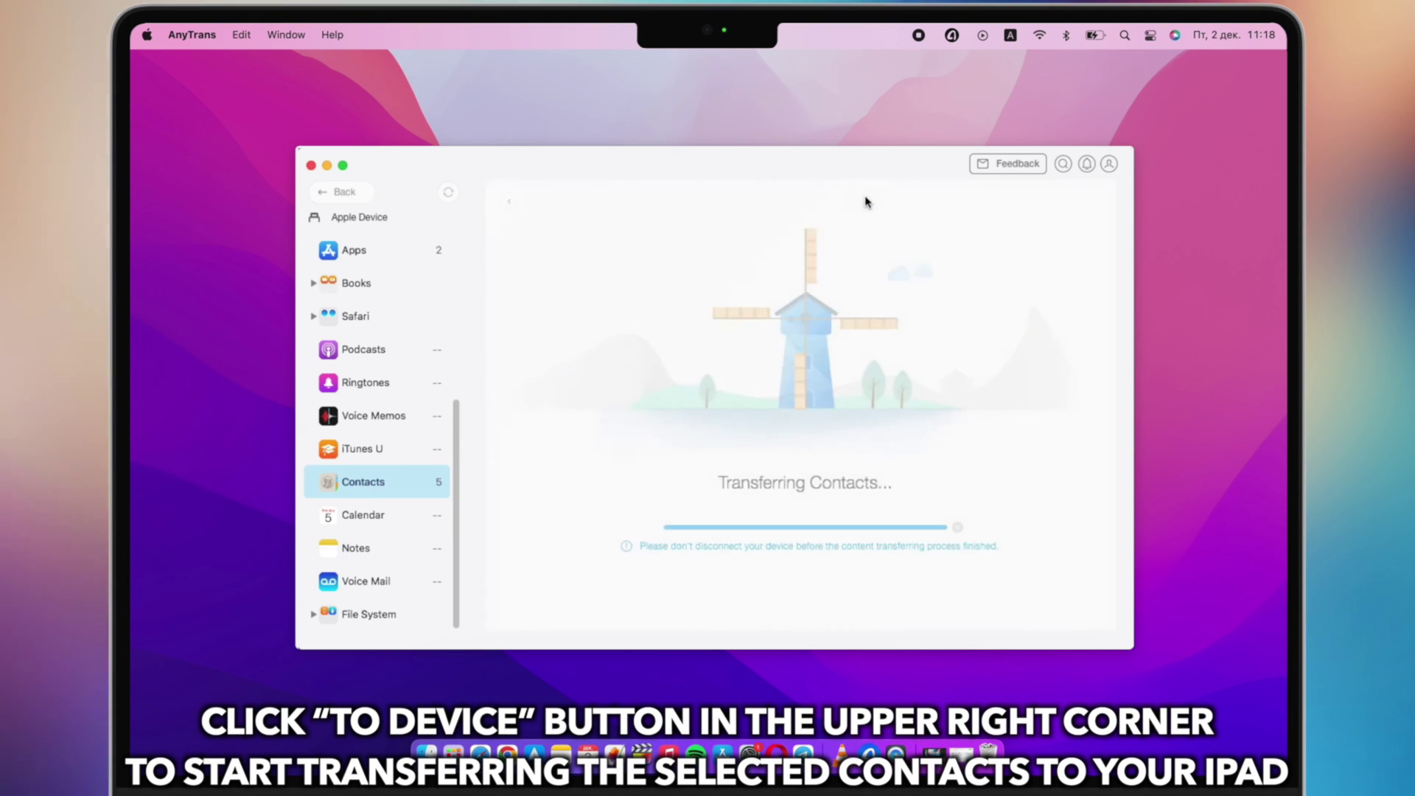